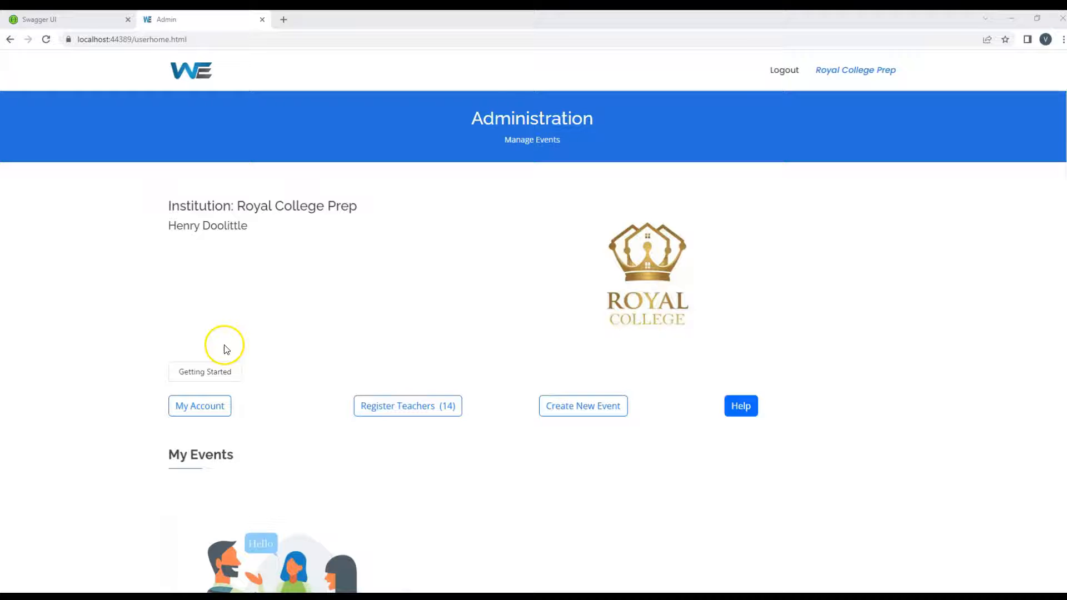
# Open the teacher appointments of the Parent Teacher Night: March 2023 event and start creating teacher appointments
pyautogui.scroll(-2, 220, 359)
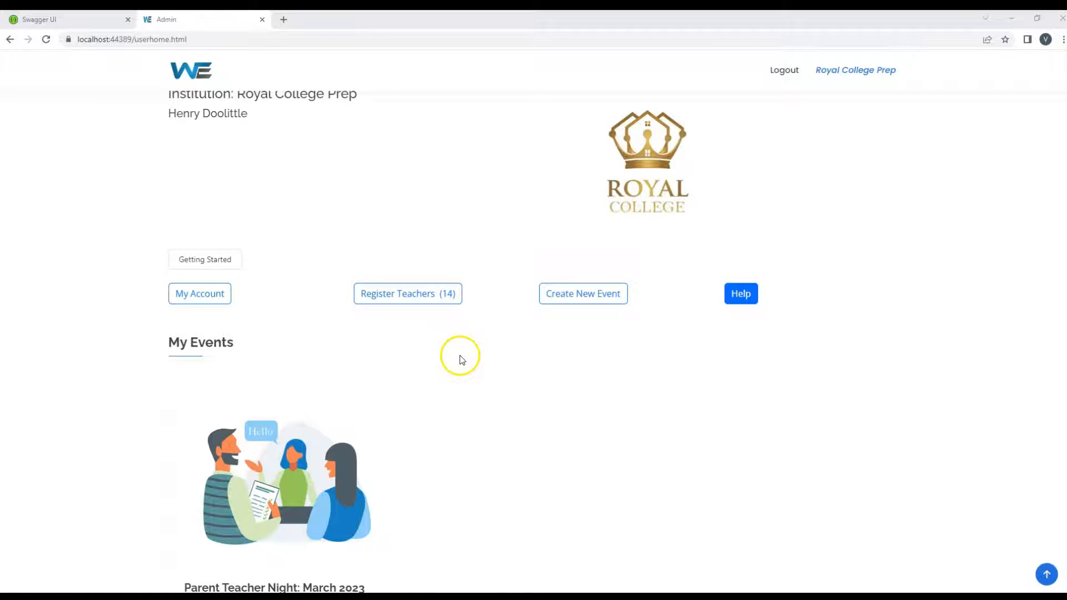
pyautogui.scroll(-5, 460, 358)
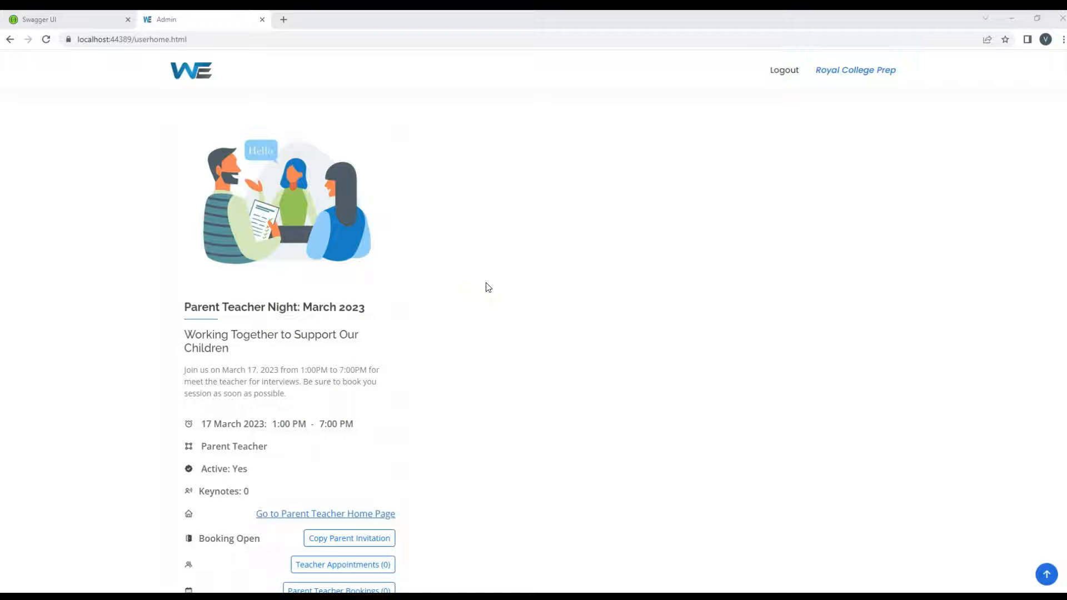
pyautogui.scroll(-4, 467, 291)
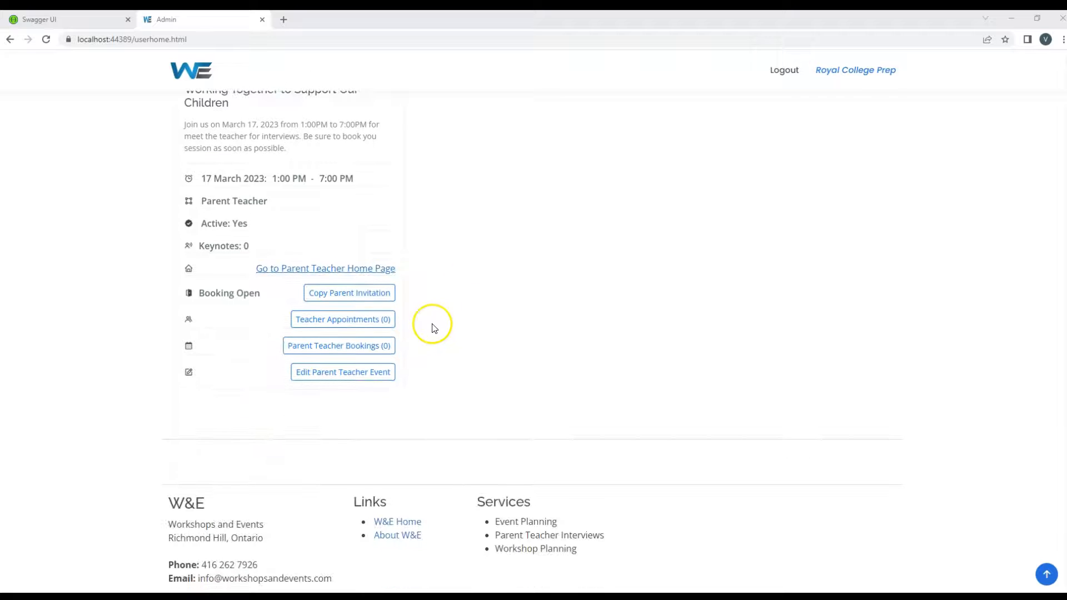
pyautogui.click(366, 324)
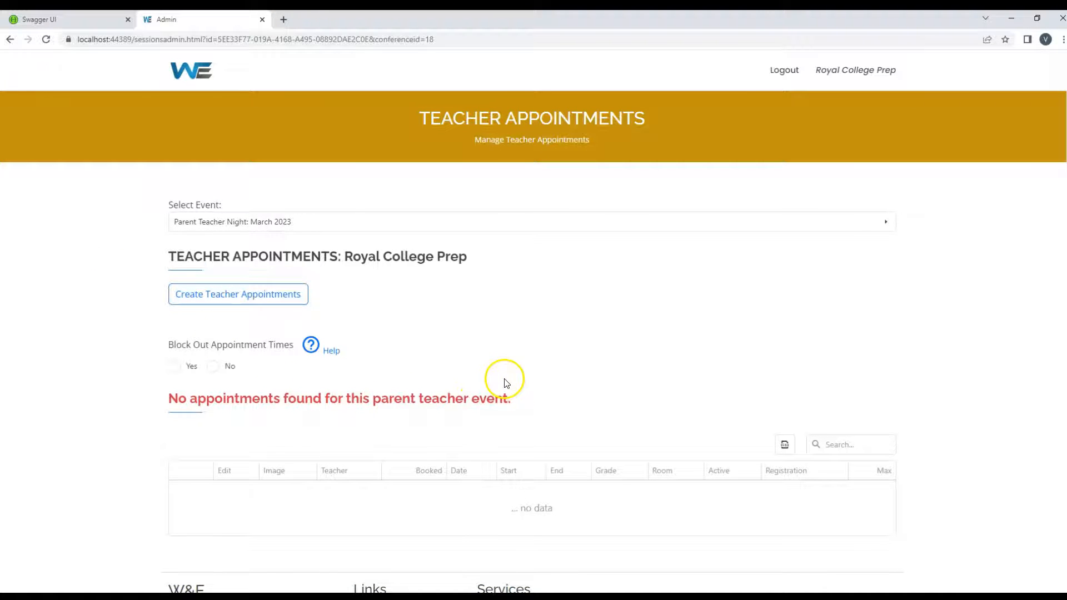
pyautogui.click(217, 299)
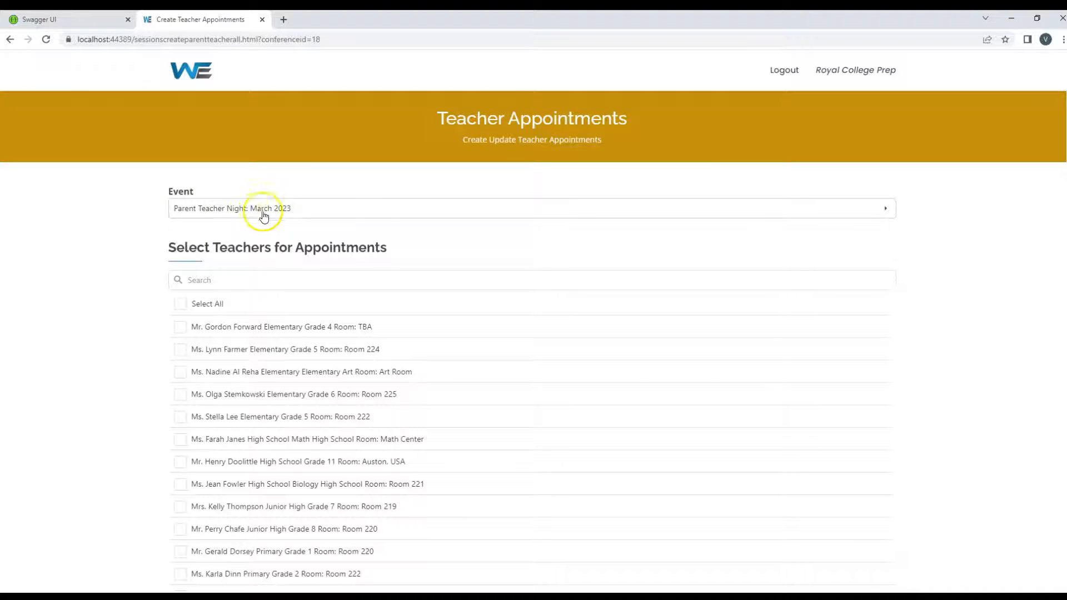
# Search the teacher selection list for "primary" and clear the search again
pyautogui.scroll(-2, 117, 222)
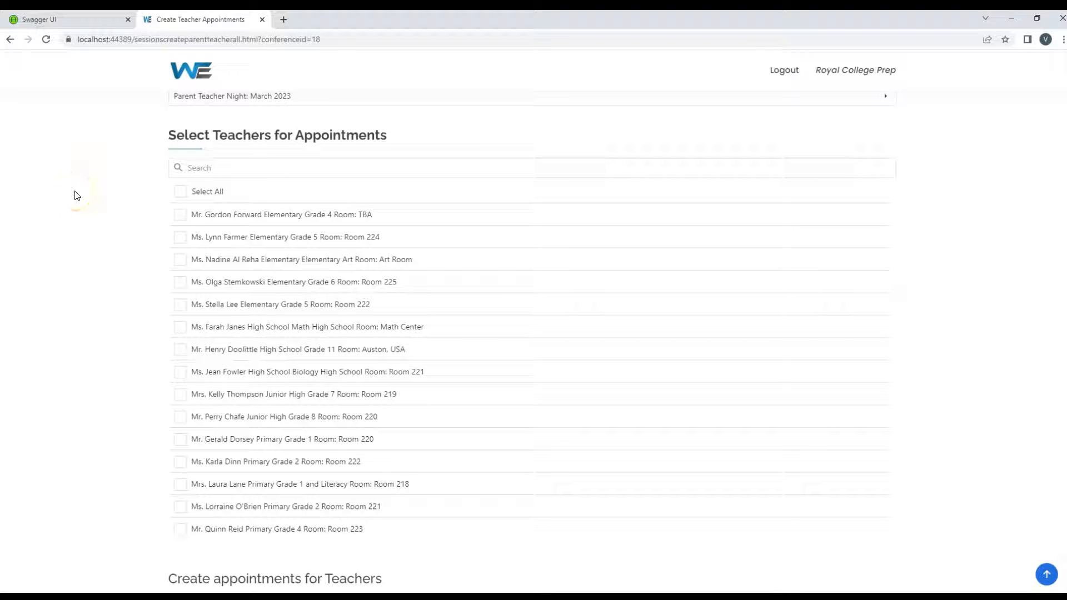
pyautogui.click(181, 192)
pyautogui.click(181, 192)
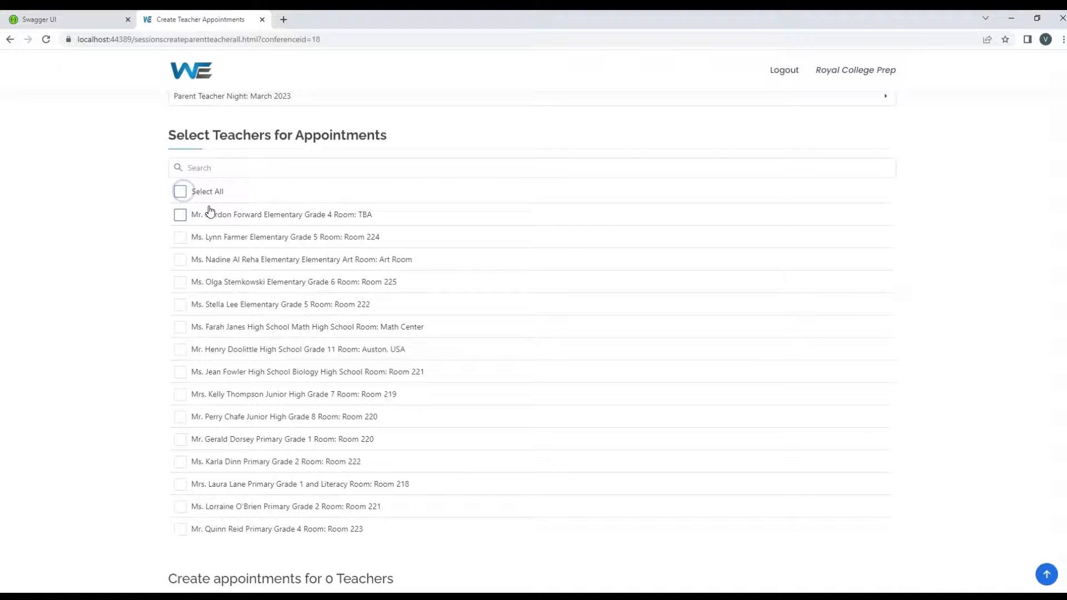
pyautogui.click(229, 166)
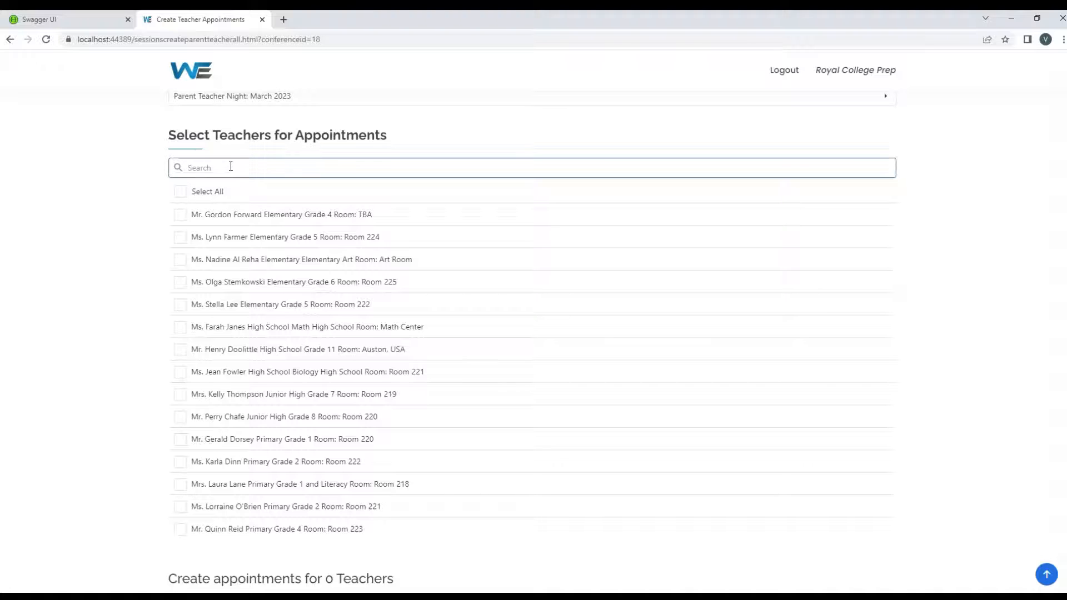
pyautogui.write('primart')
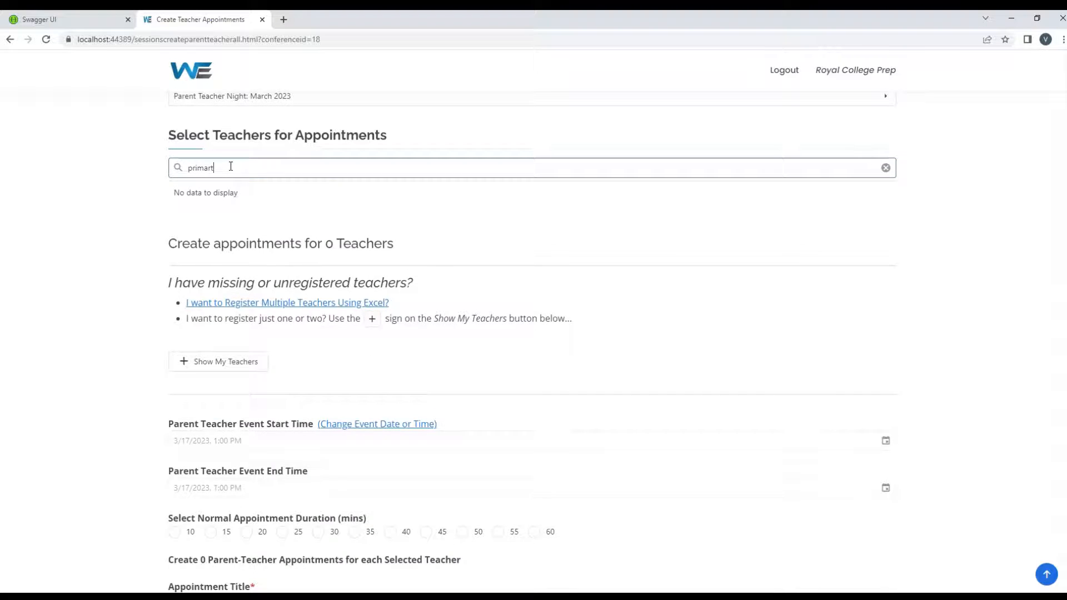
pyautogui.press('BackSpace')
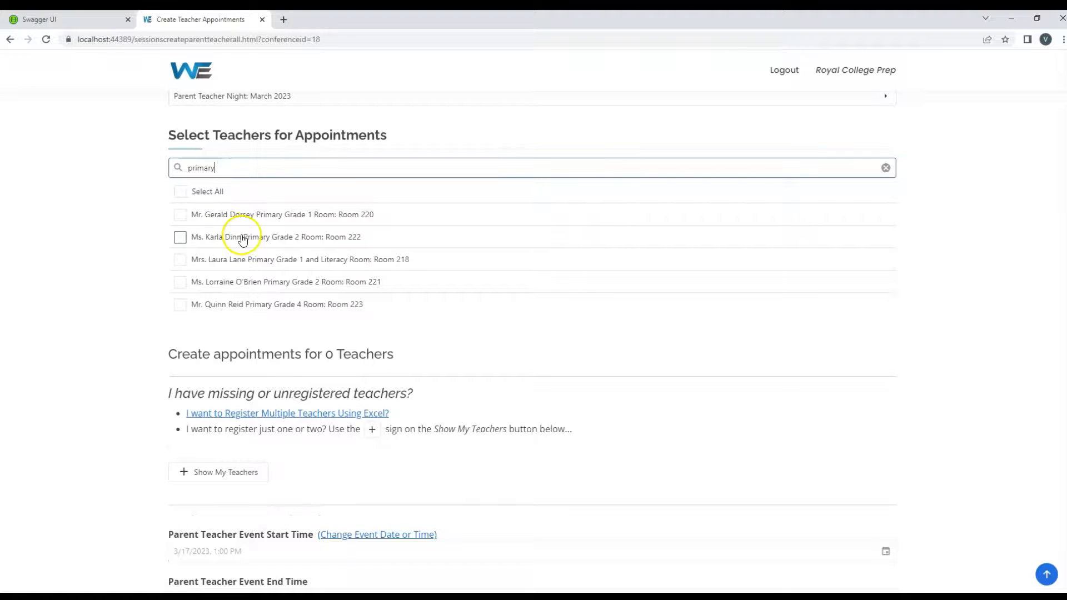
pyautogui.click(885, 168)
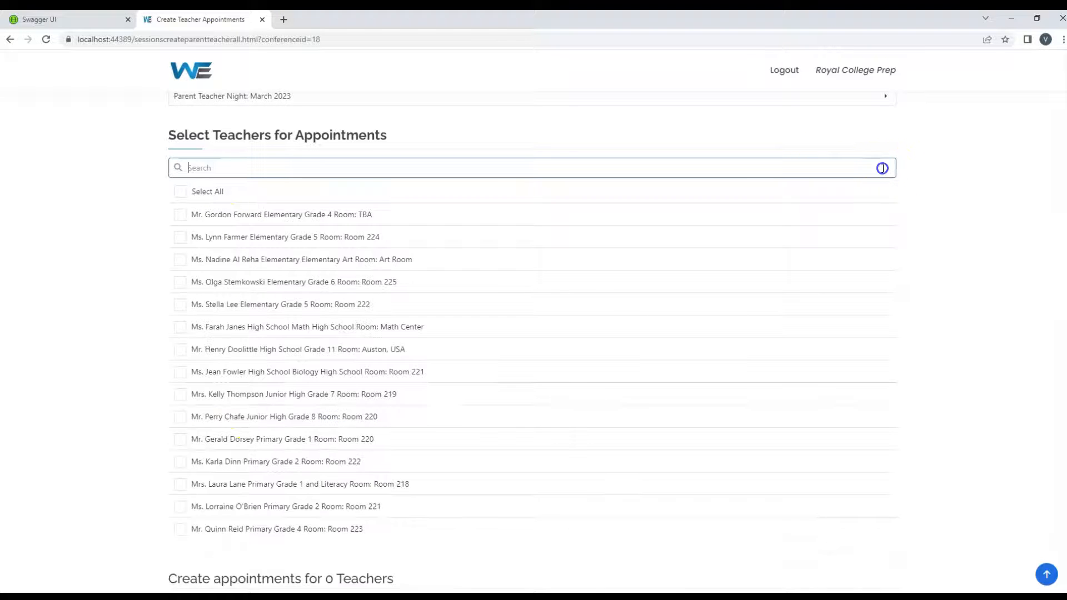
# Select all teachers for the appointments and show the table of registered teachers
pyautogui.click(179, 193)
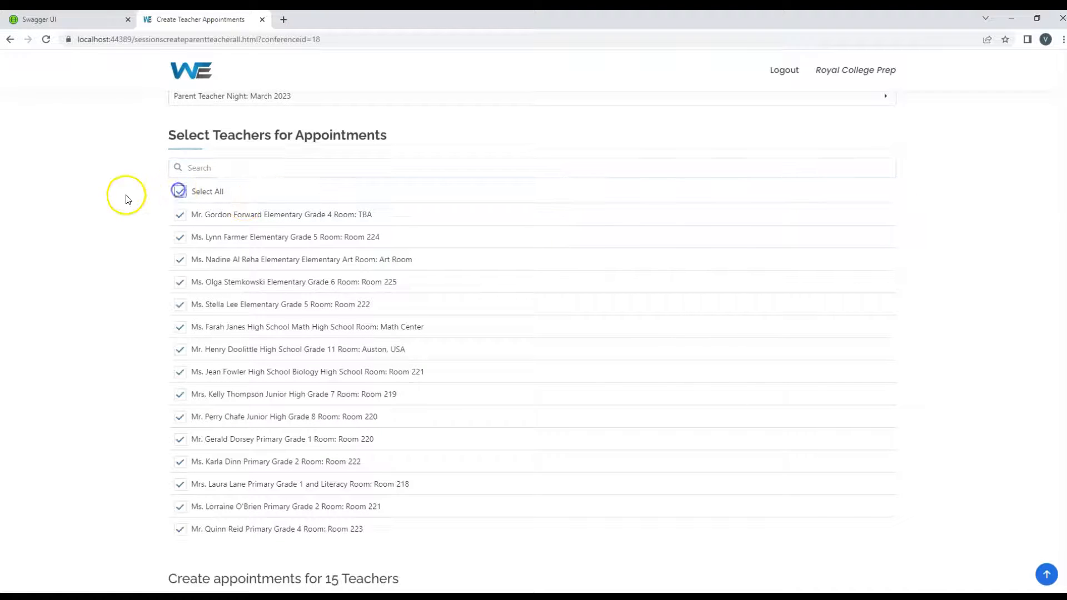
pyautogui.scroll(-7, 131, 200)
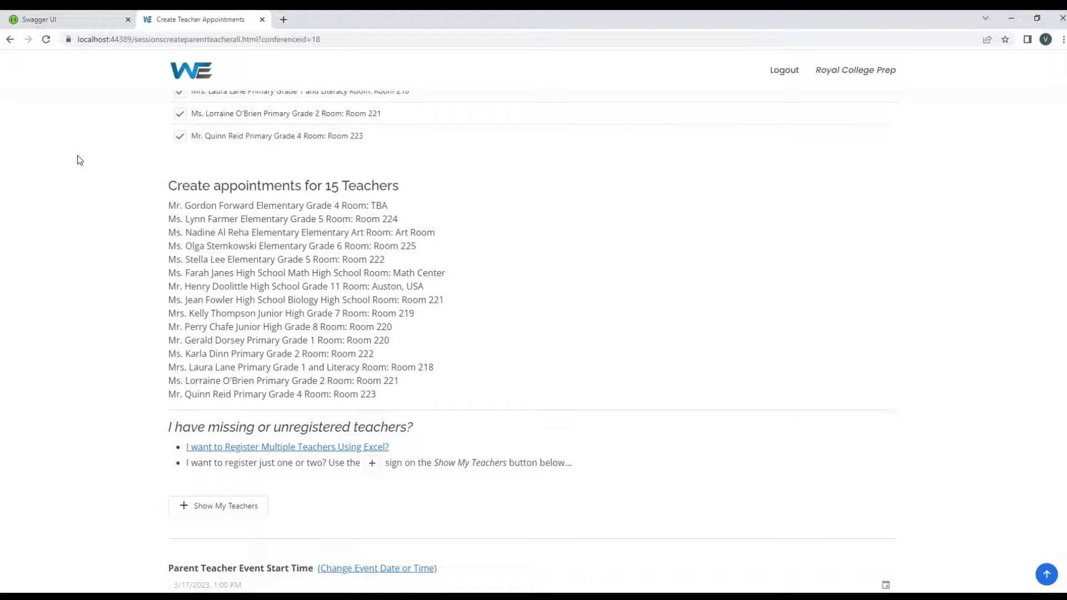
pyautogui.scroll(-5, 78, 160)
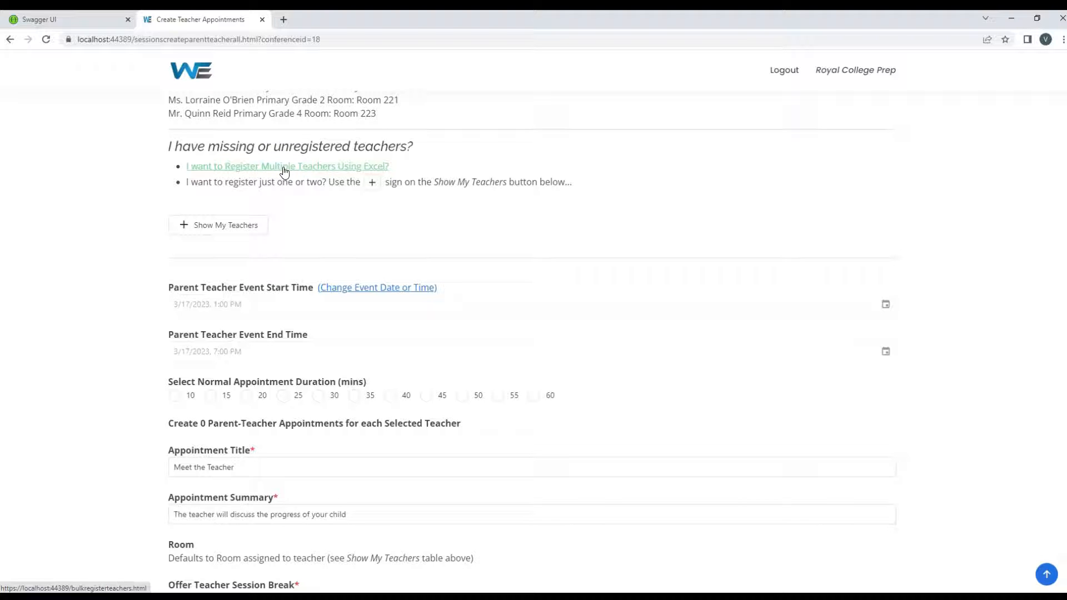
pyautogui.click(202, 225)
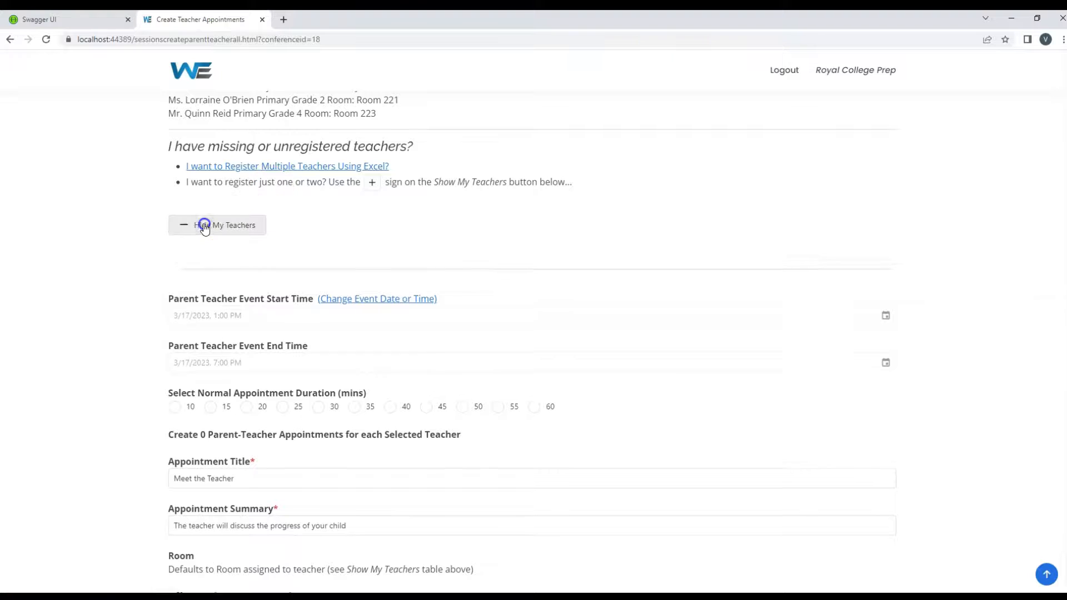
pyautogui.scroll(-2, 60, 231)
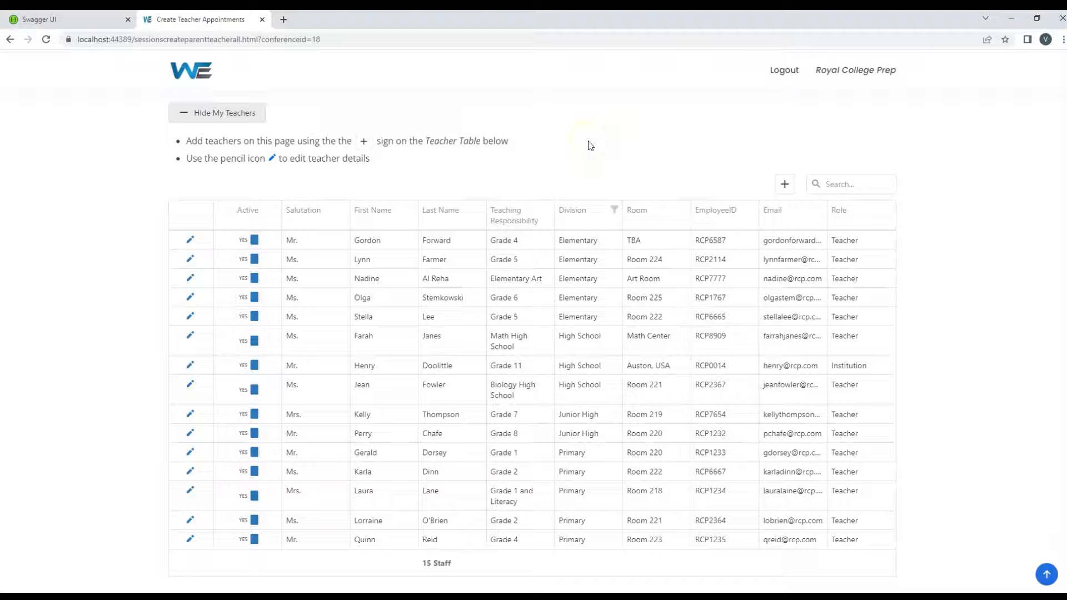
# Change the teaching responsibility of the first listed elementary teacher to Grade 5 and save the teacher info
pyautogui.click(191, 242)
pyautogui.click(237, 256)
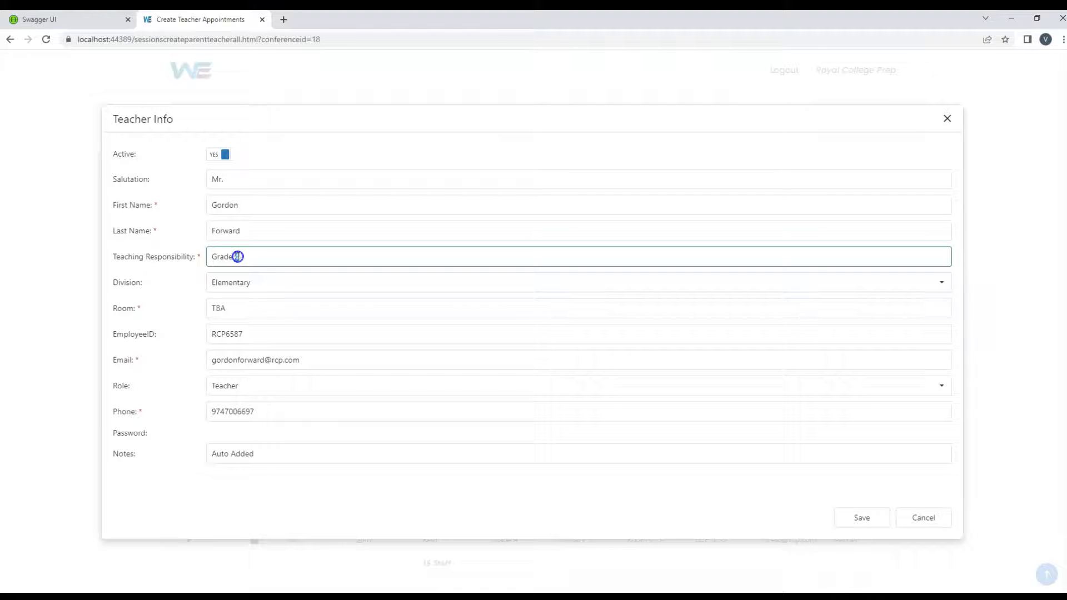
pyautogui.write('5')
pyautogui.click(867, 520)
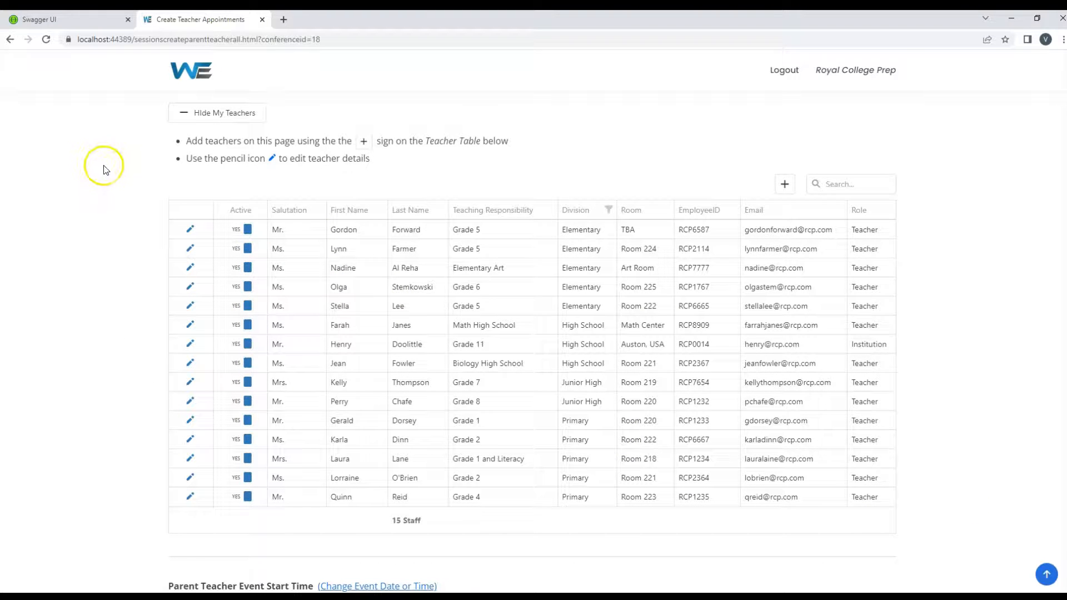
# Set the normal appointment duration to 20 minutes, trying 30 minutes for comparison before returning to 20
pyautogui.scroll(-7, 105, 172)
pyautogui.scroll(-1, 105, 171)
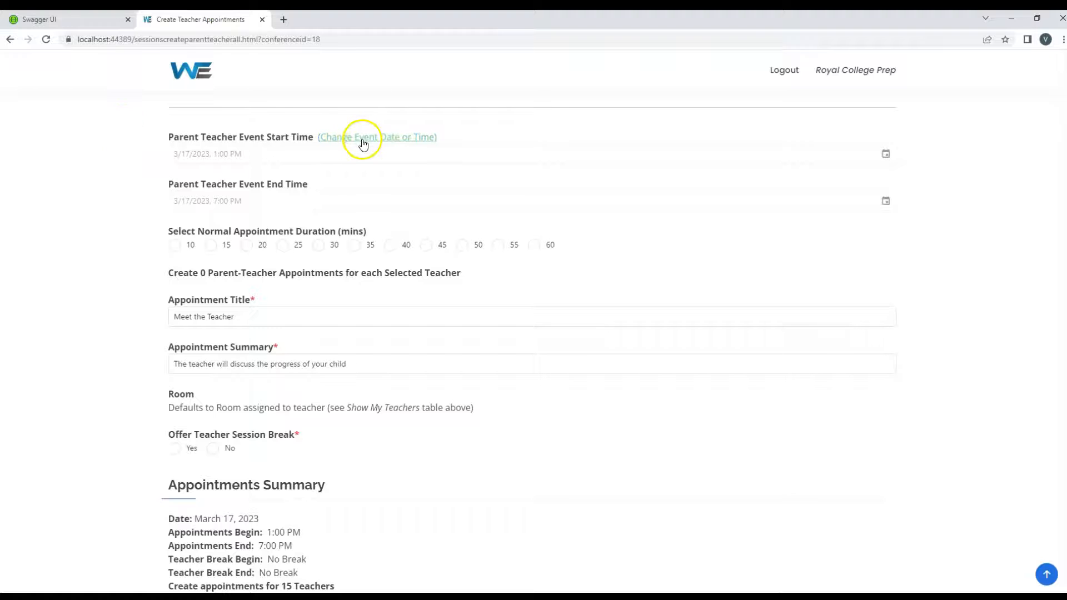
pyautogui.scroll(-1, 117, 181)
pyautogui.scroll(1, 118, 181)
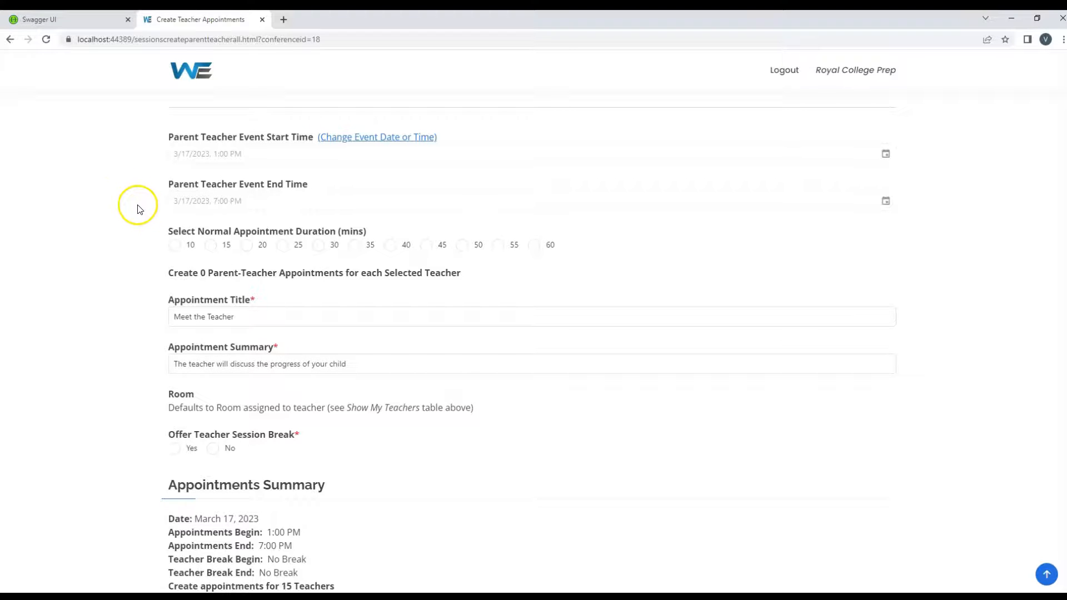
pyautogui.click(247, 245)
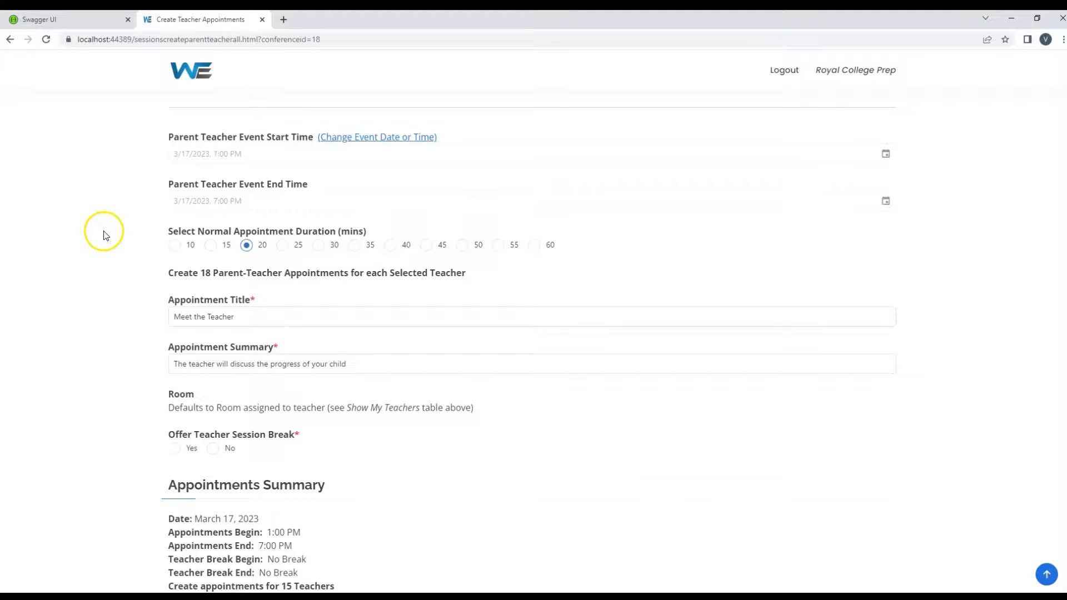
pyautogui.scroll(-1, 104, 234)
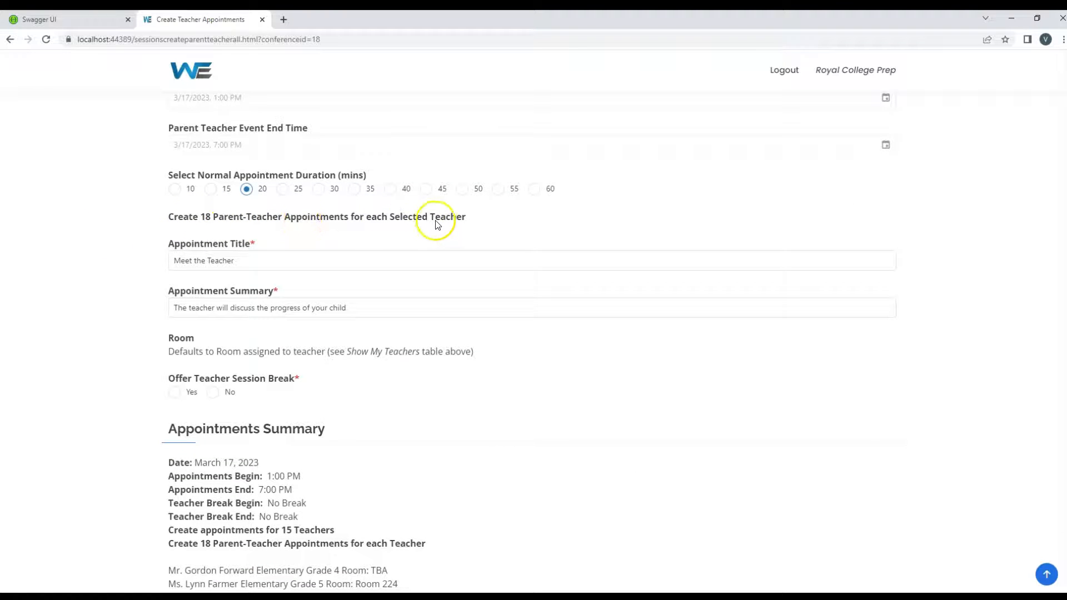
pyautogui.click(319, 190)
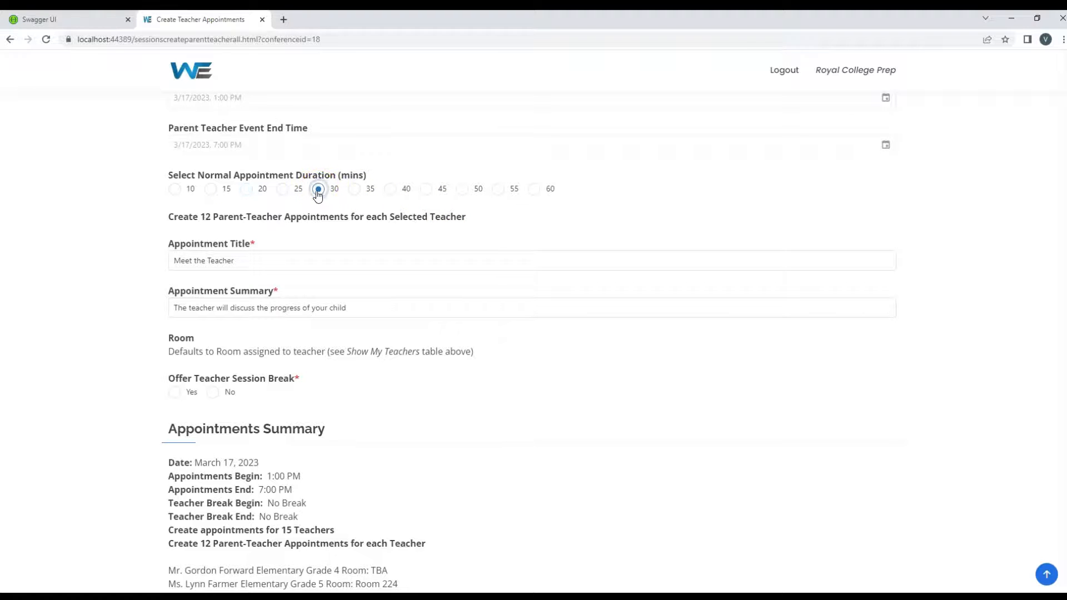
pyautogui.click(246, 189)
pyautogui.scroll(-2, 105, 192)
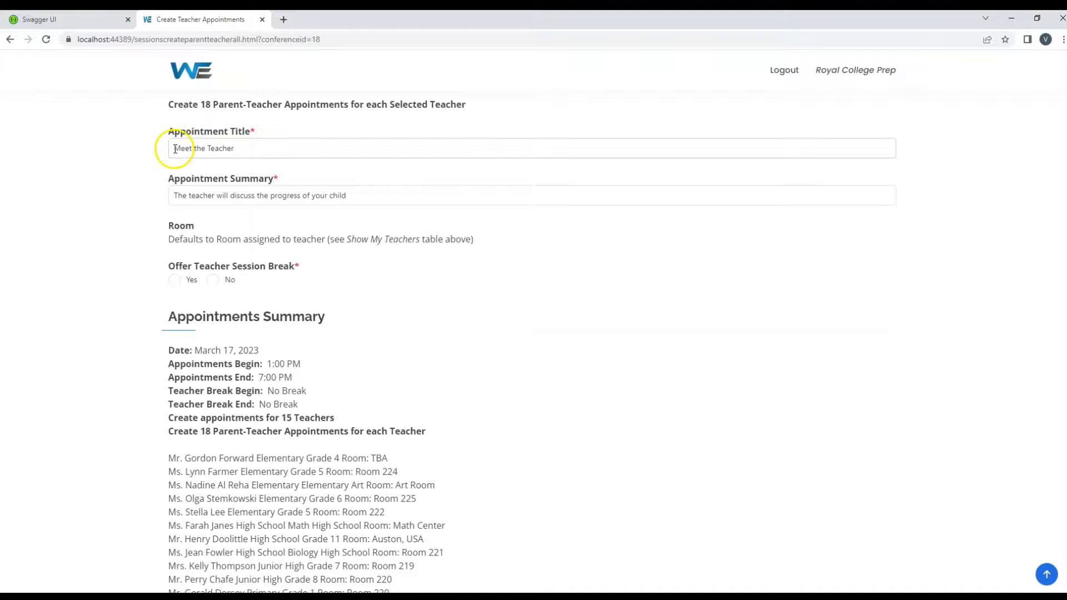
pyautogui.moveTo(174, 148); pyautogui.dragTo(240, 151)
pyautogui.click(116, 153)
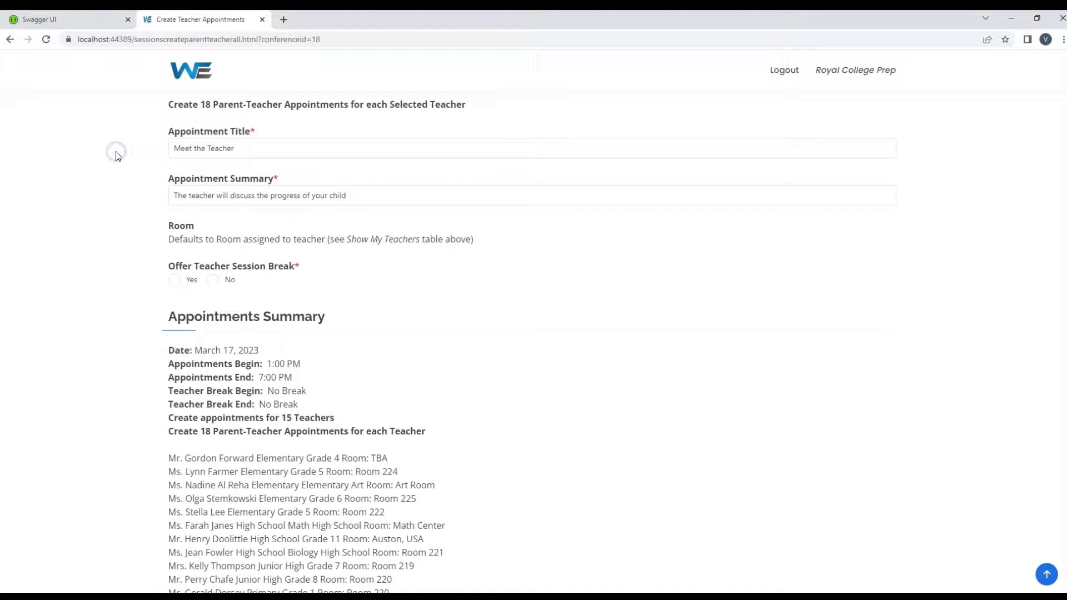
pyautogui.click(172, 195)
# Assign Room 111 to the first listed elementary teacher and save the teacher info
pyautogui.scroll(10, 313, 250)
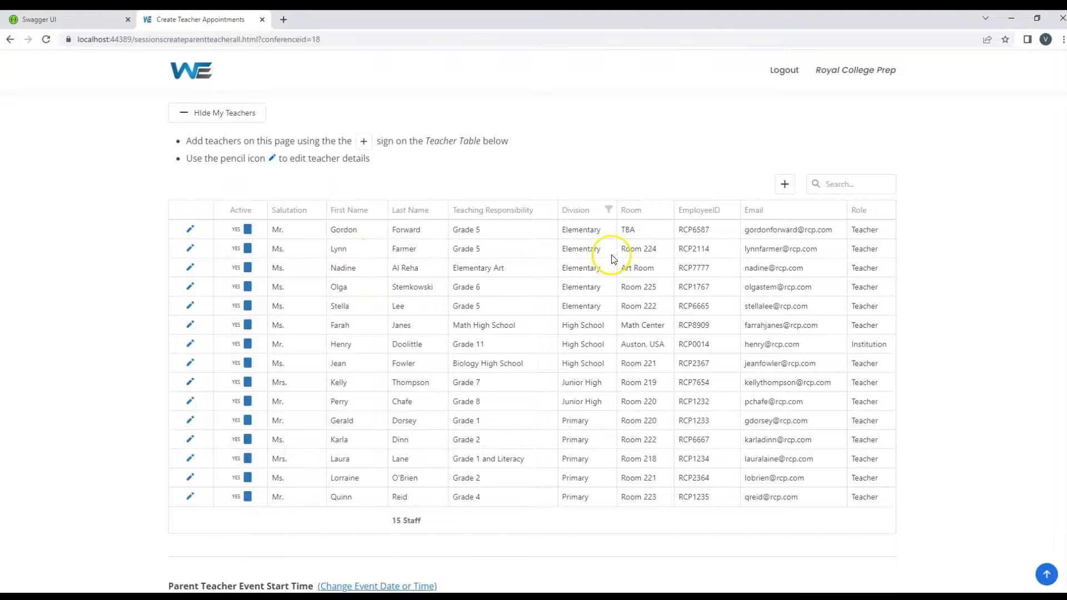
pyautogui.click(190, 232)
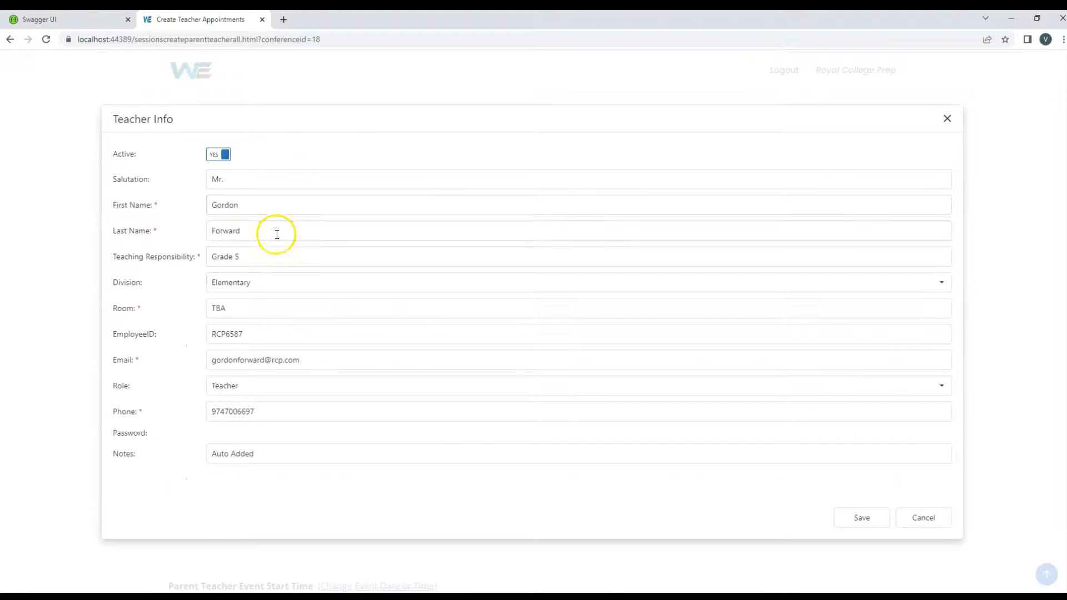
pyautogui.click(194, 307)
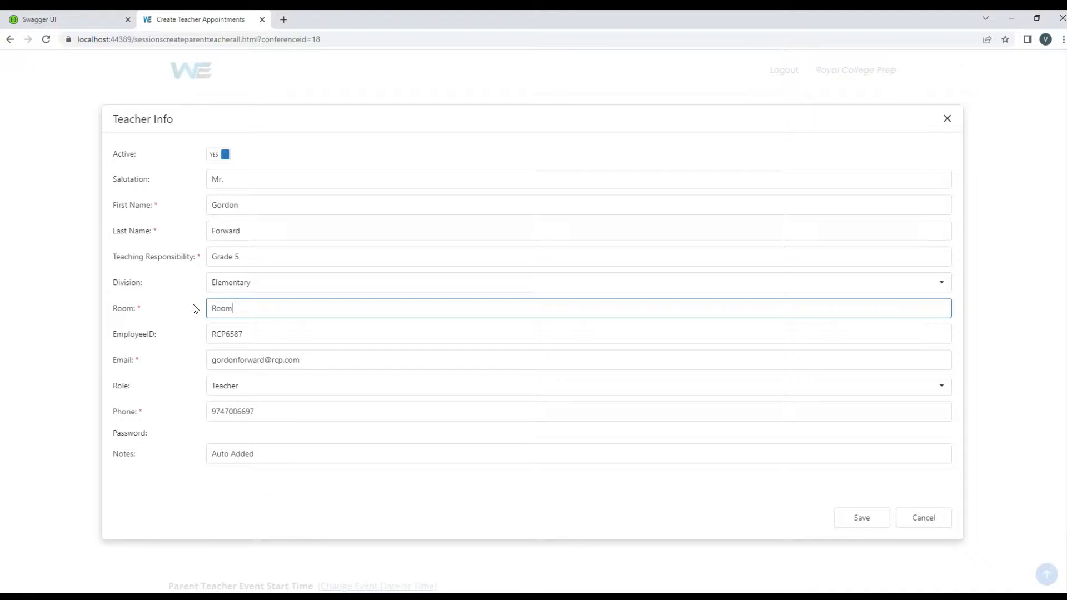
pyautogui.write('Room 111')
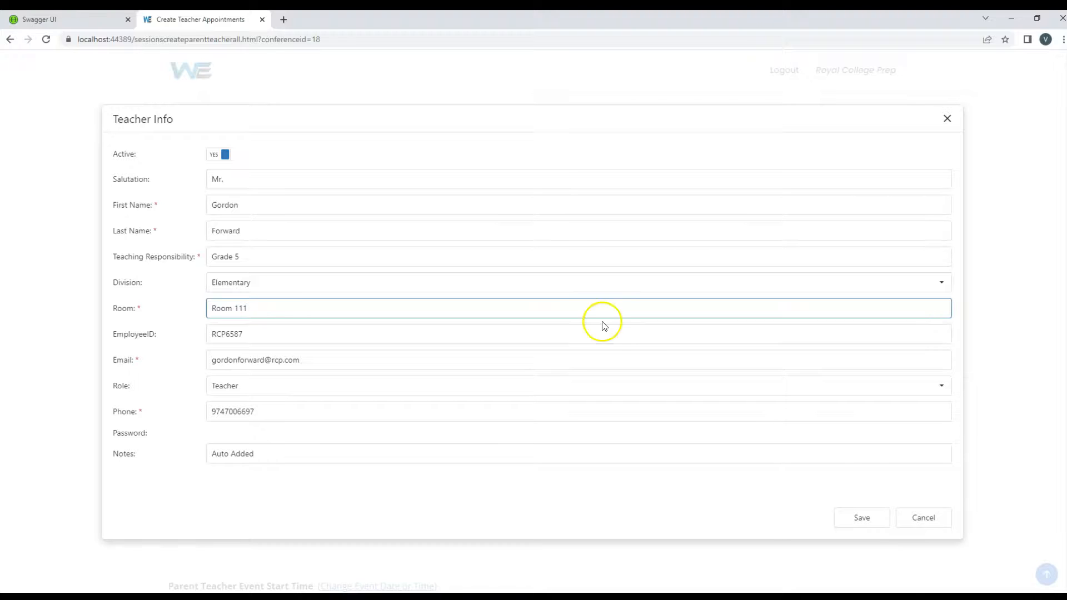
pyautogui.click(862, 518)
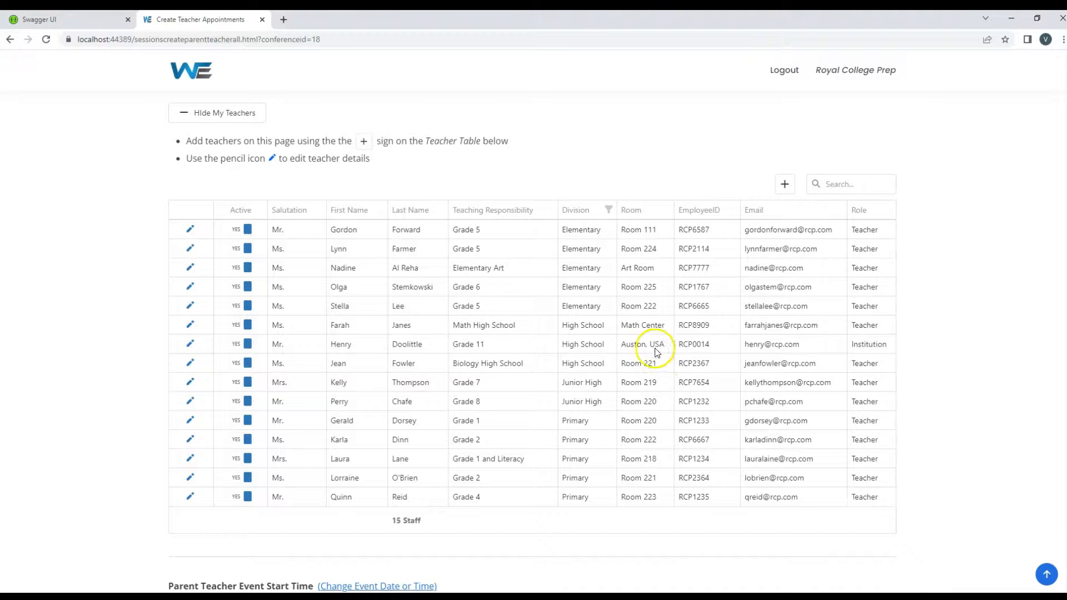
# Offer a teacher session break and set its end time to 5:00 PM on 3/17/2023
pyautogui.scroll(-5, 245, 312)
pyautogui.scroll(-4, 146, 306)
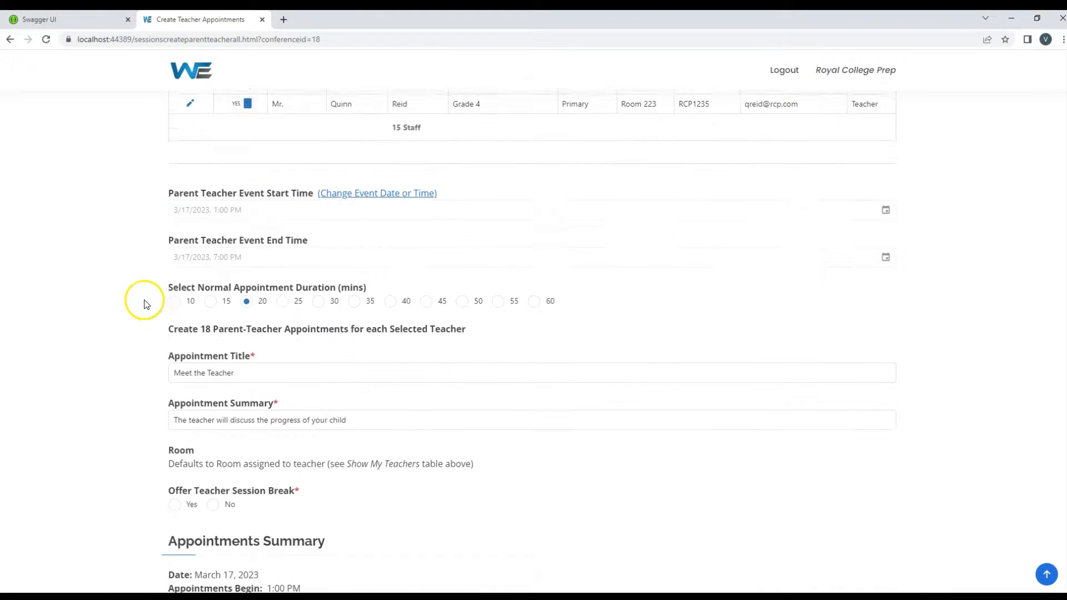
pyautogui.scroll(-4, 146, 304)
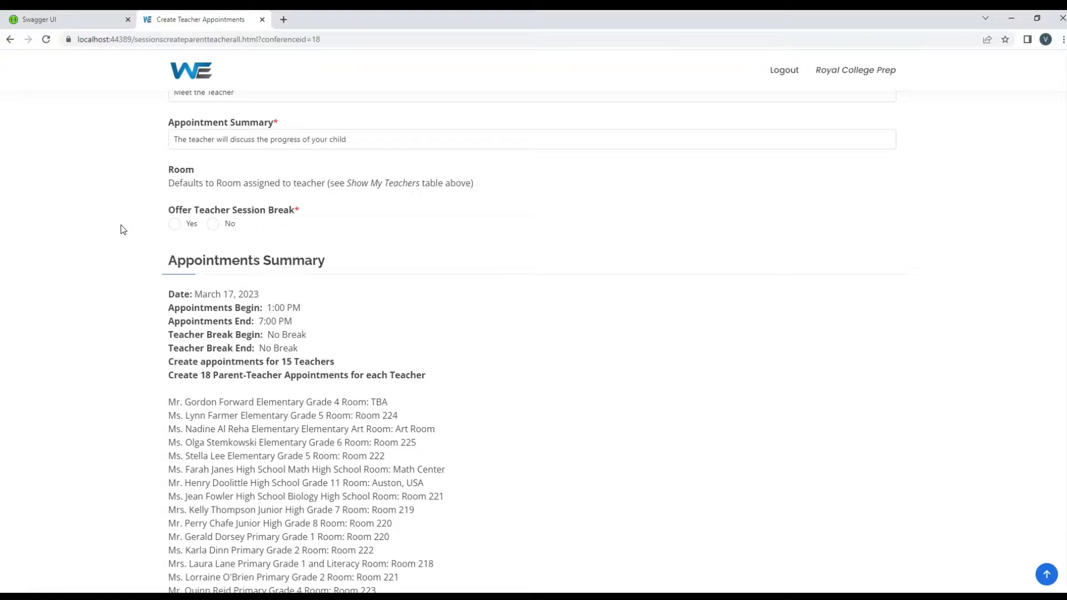
pyautogui.click(175, 225)
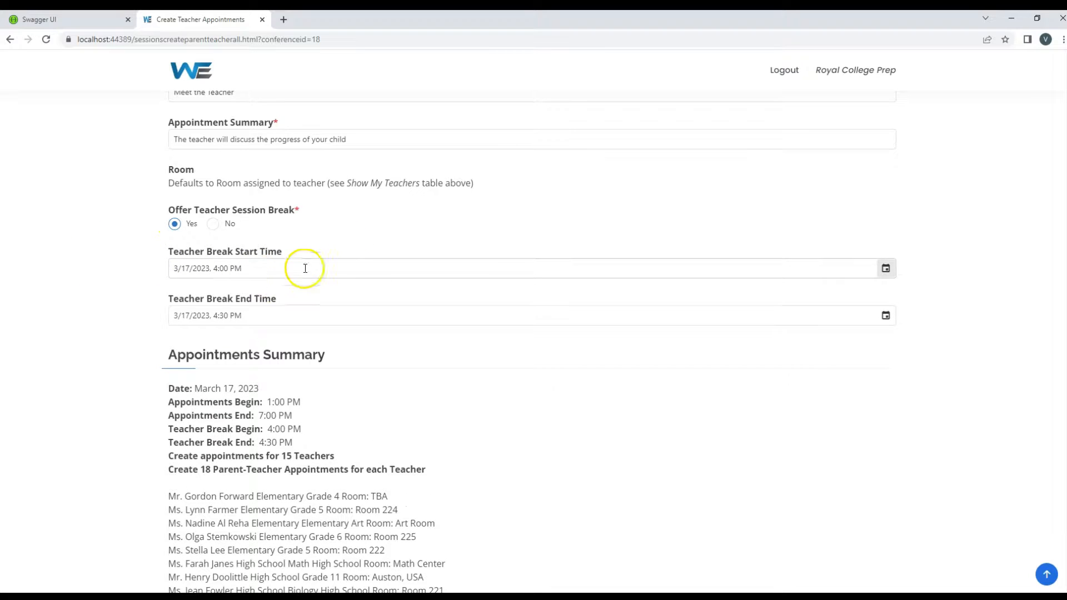
pyautogui.click(885, 315)
pyautogui.click(216, 463)
pyautogui.click(239, 466)
pyautogui.write('00')
pyautogui.click(231, 511)
# Check the appointments summary and save the parent teacher appointments
pyautogui.scroll(-2, 95, 300)
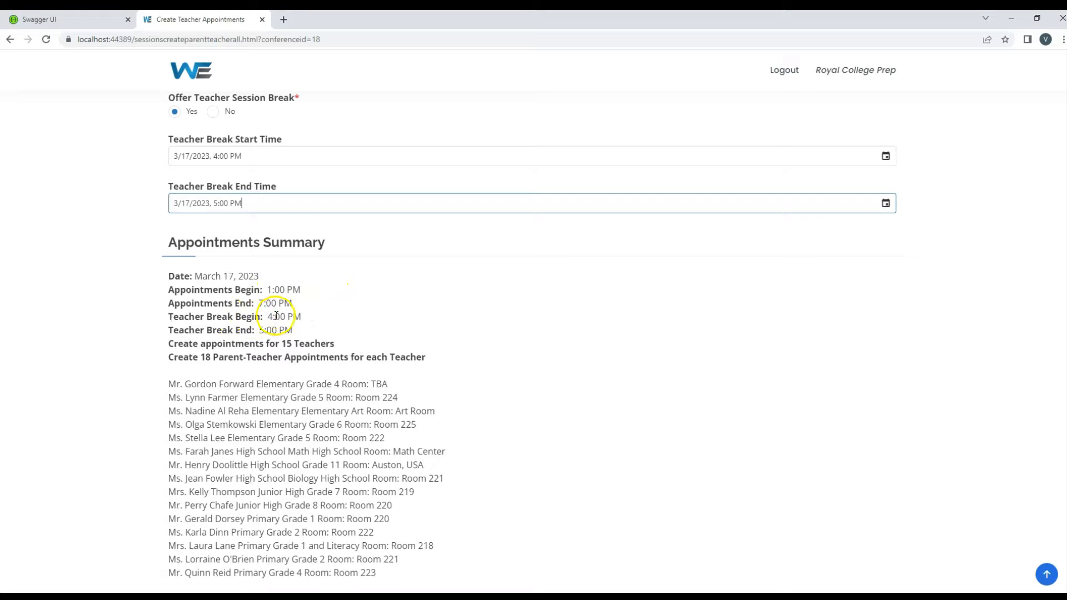
pyautogui.scroll(-2, 309, 326)
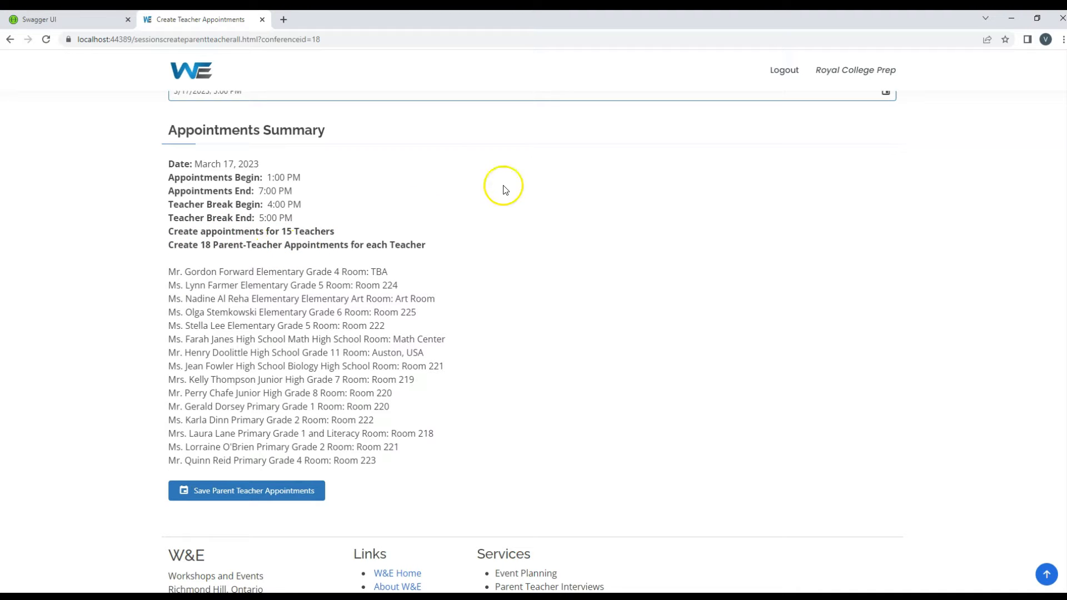
pyautogui.scroll(-1, 504, 189)
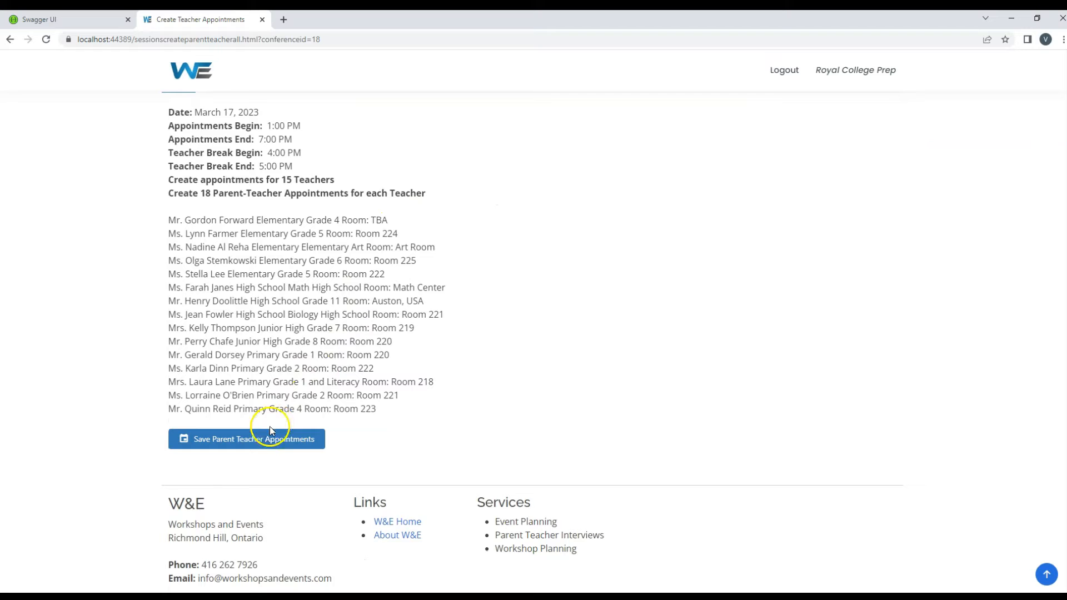
pyautogui.click(242, 443)
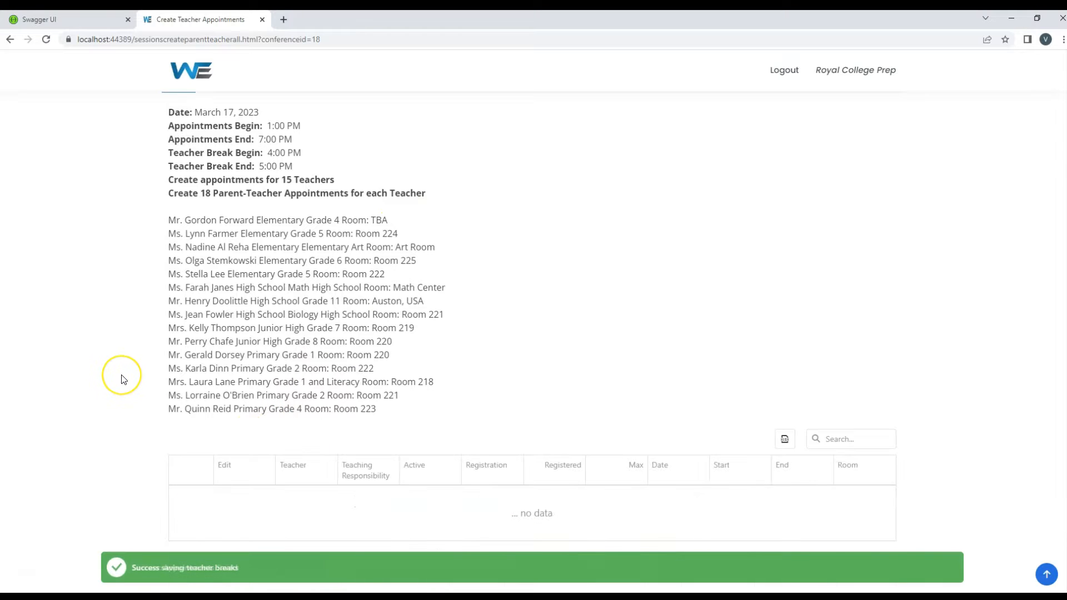
# Examine the created appointments table for each teacher's time slots, breaks and rooms
pyautogui.scroll(-6, 123, 379)
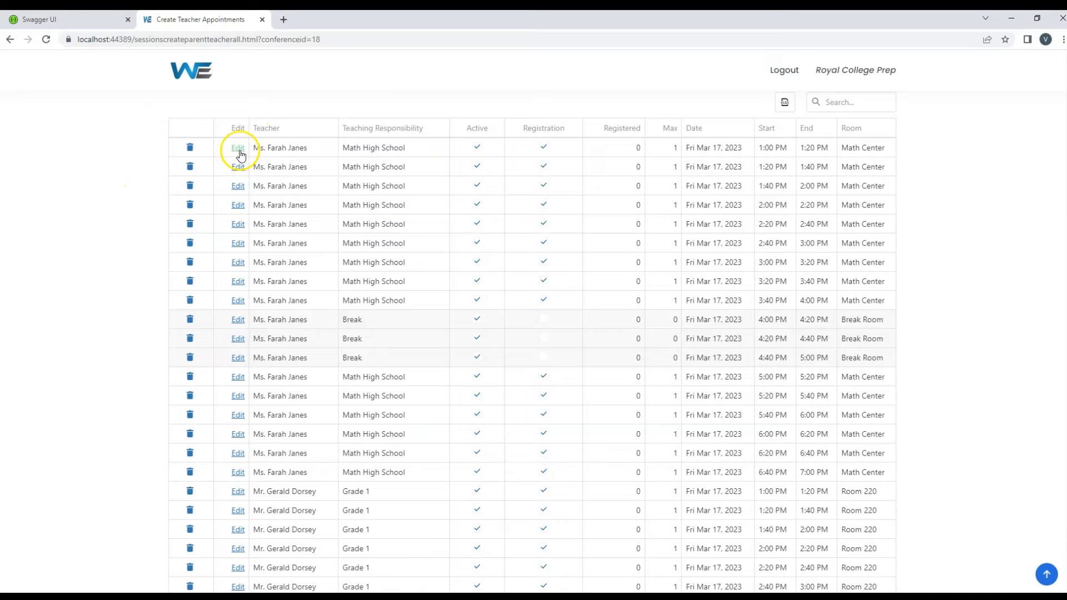
pyautogui.scroll(-1, 92, 182)
pyautogui.scroll(1, 92, 182)
pyautogui.scroll(-4, 95, 190)
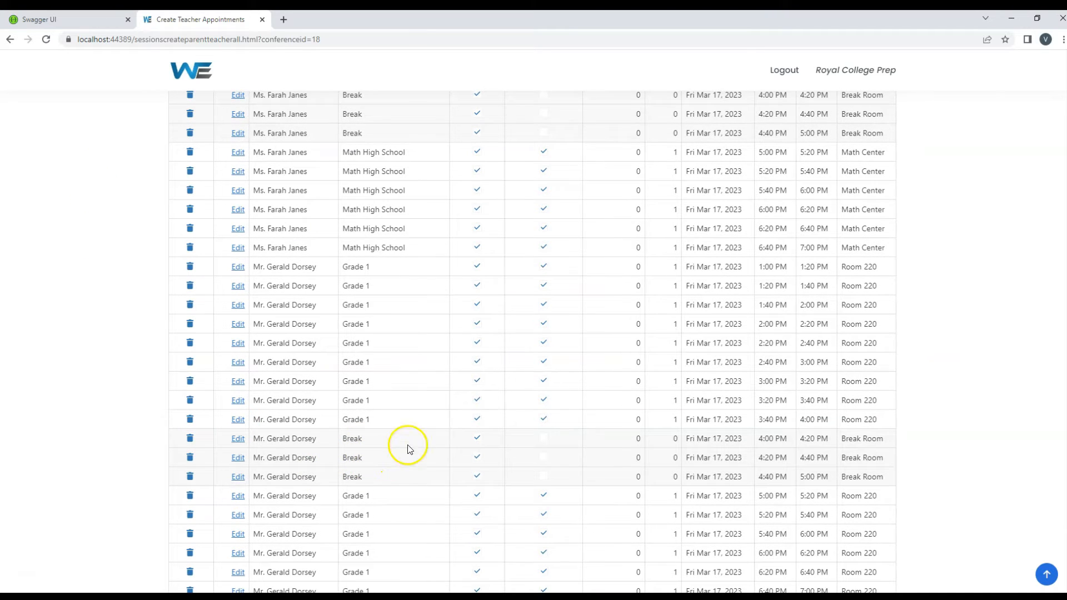
pyautogui.scroll(-9, 111, 348)
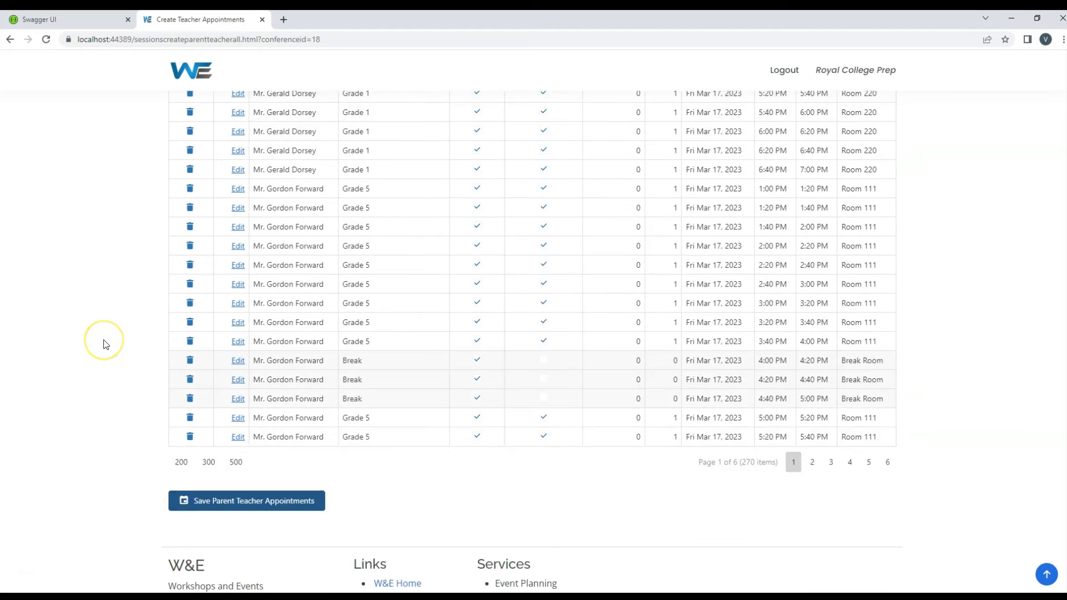